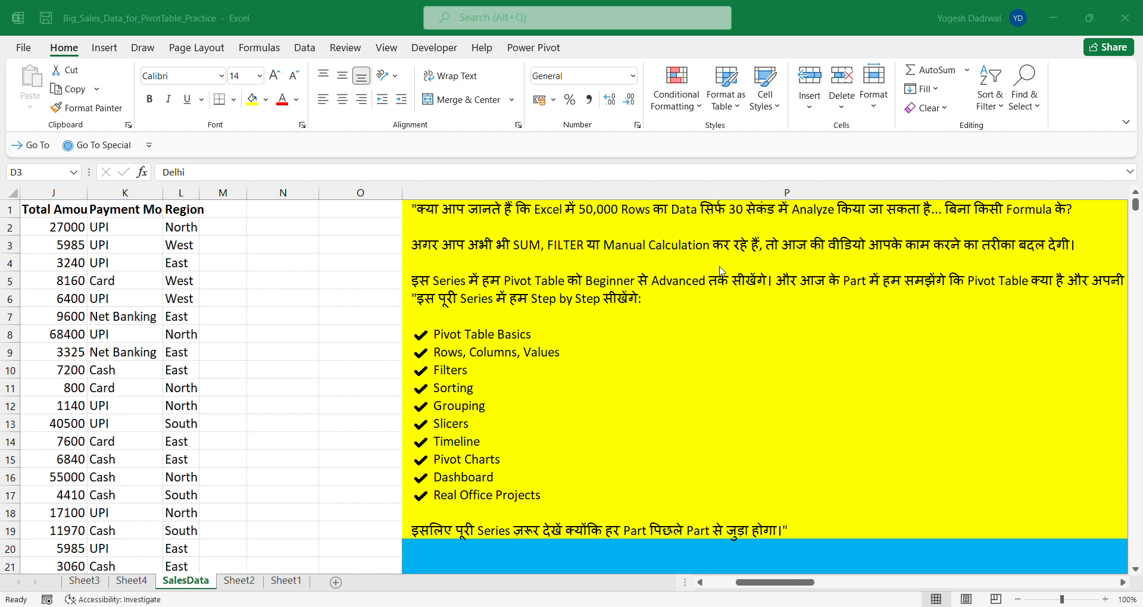
- Review the PivotTable series outline in column P and the neighbouring sales data columns of the SalesData sheet
click(632, 275)
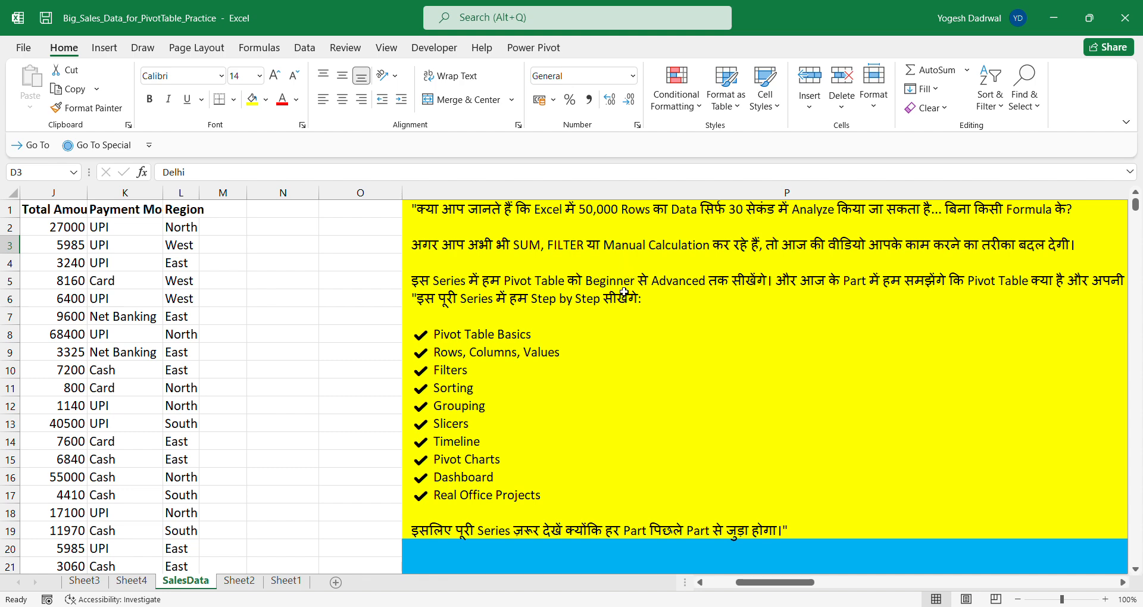
click(624, 293)
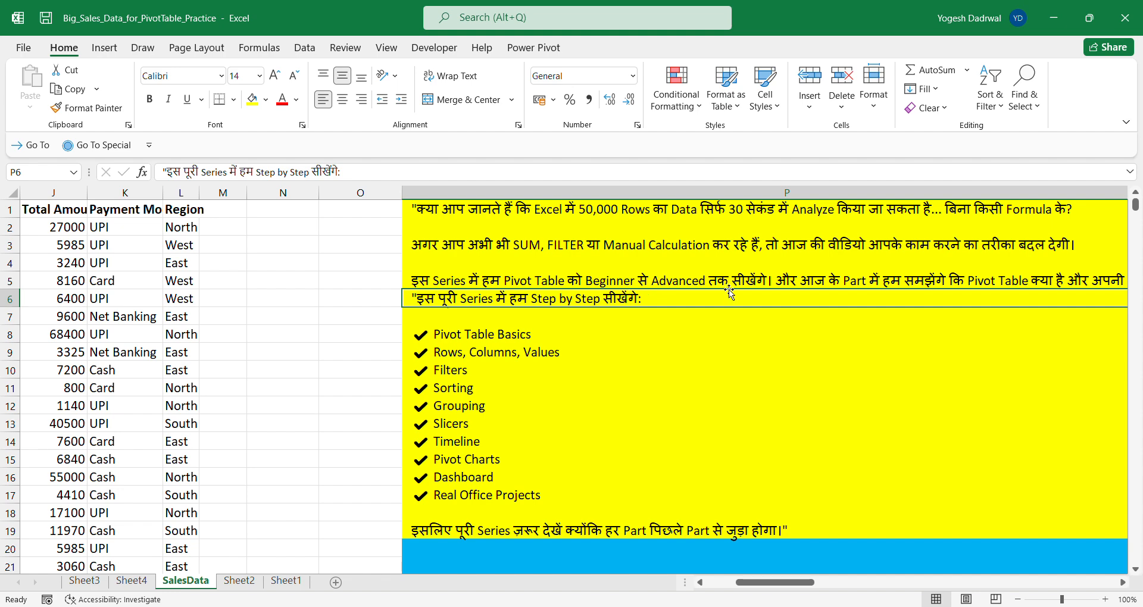
scroll(728, 289, right, 1)
scroll(729, 289, left, 1)
scroll(661, 456, down, 1)
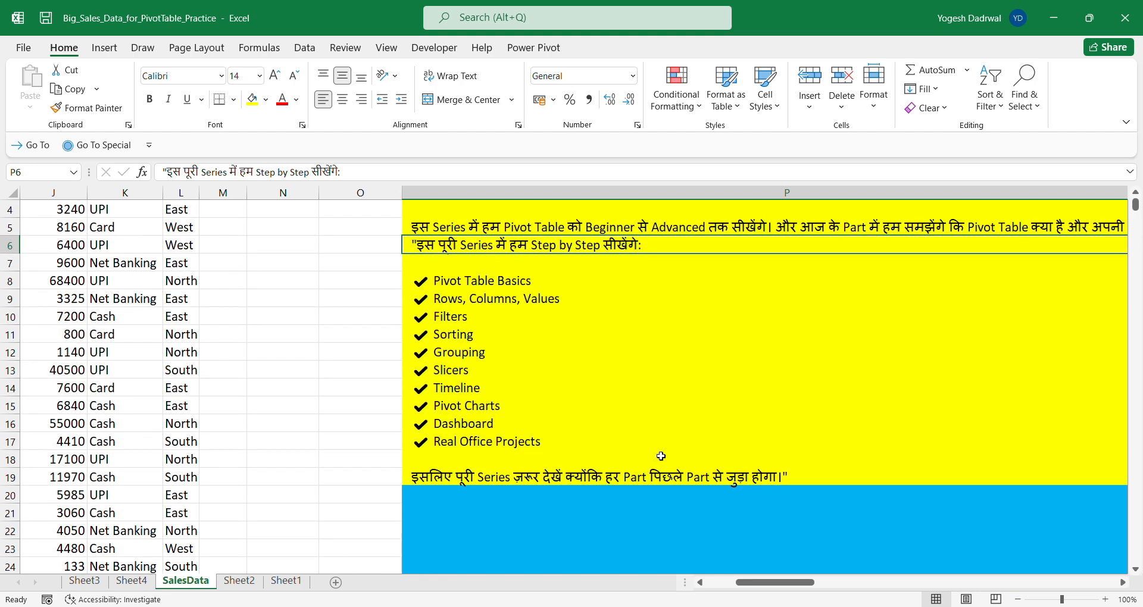
scroll(661, 456, up, 1)
scroll(660, 456, left, 3)
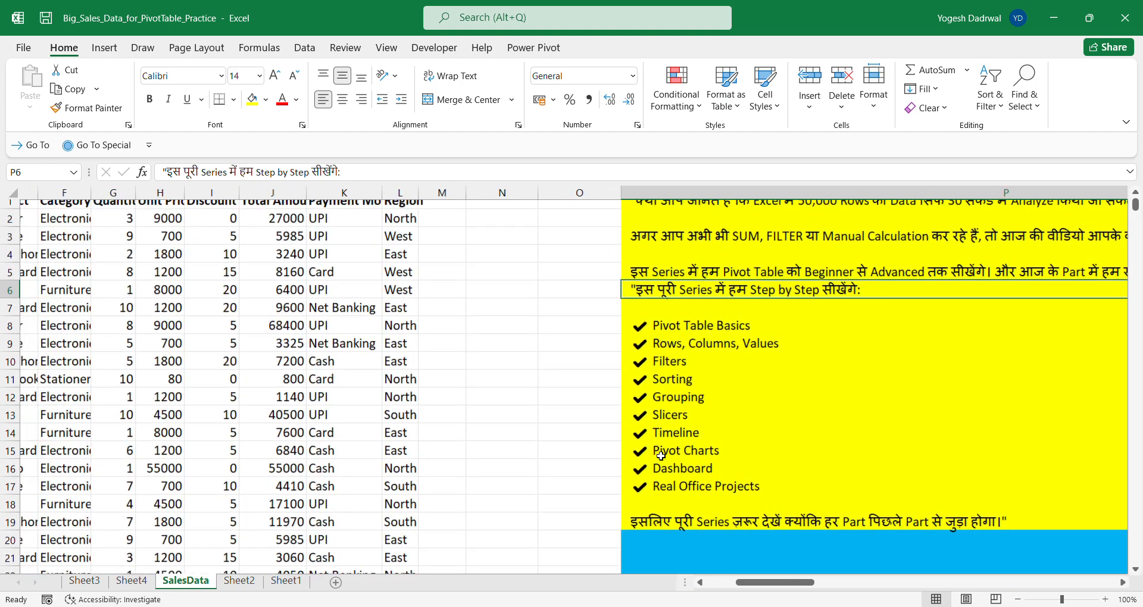
scroll(661, 456, left, 3)
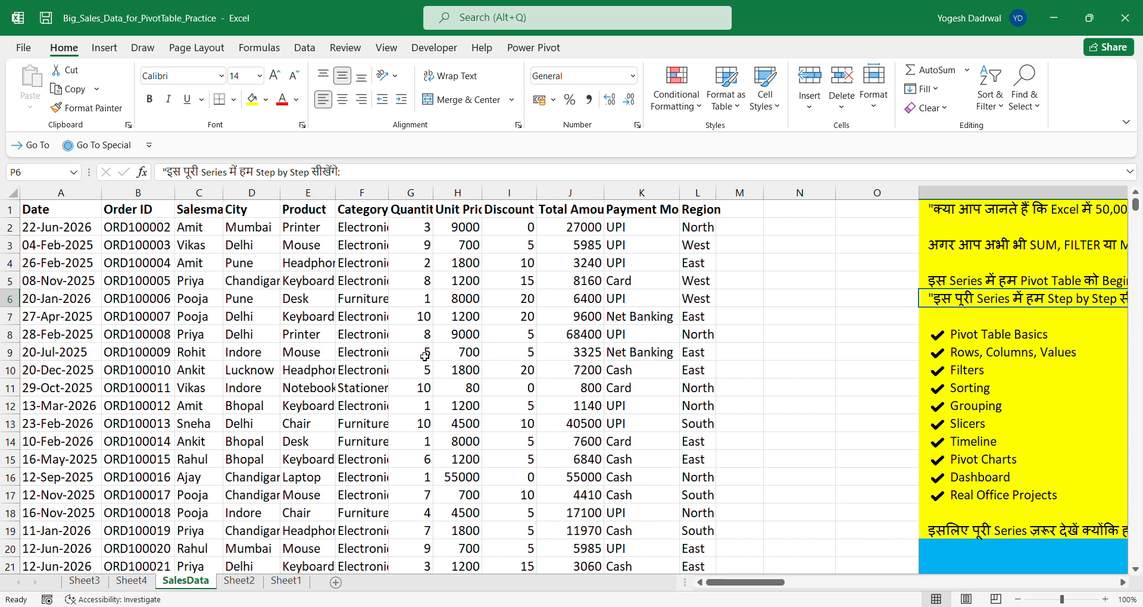
- Select the whole sales data range from the Date header to check its extent, and return to the header row
click(33, 209)
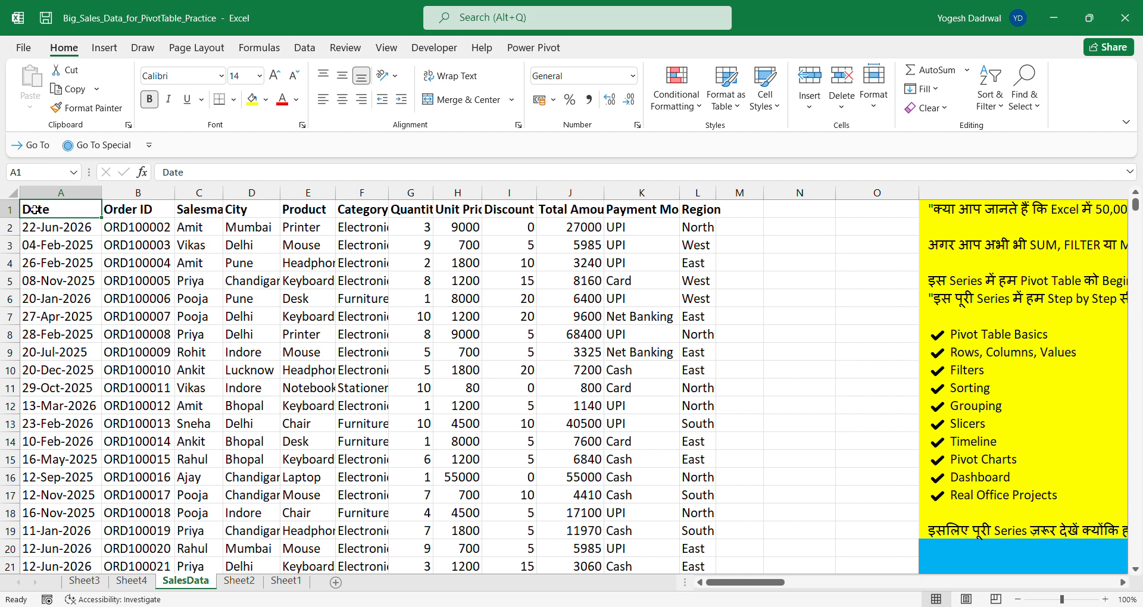
key(ctrl+shift+Right)
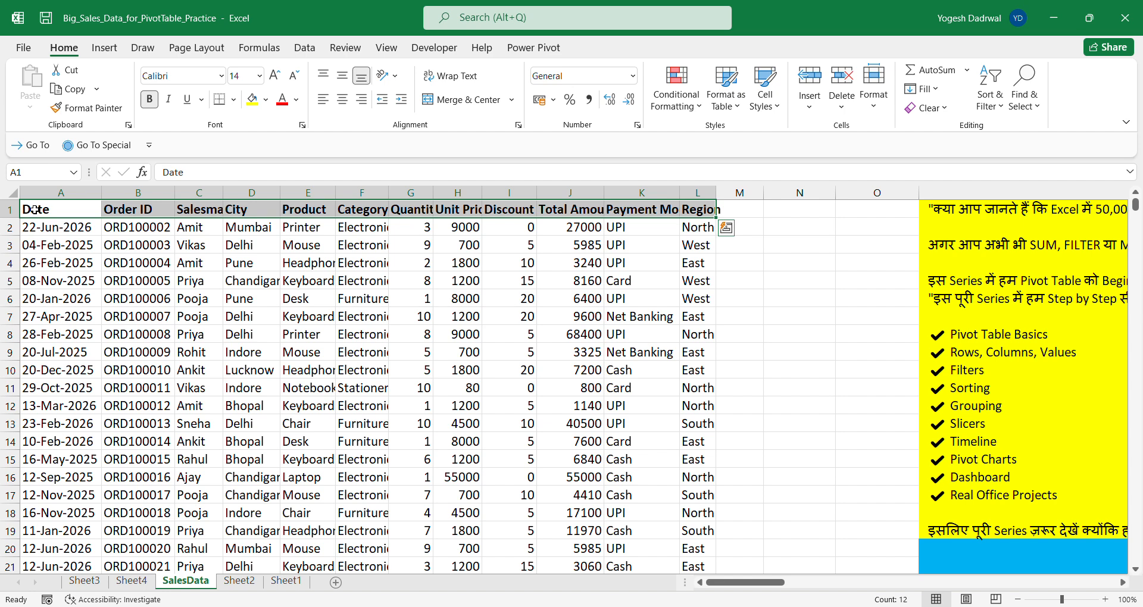
key(ctrl+shift+Down)
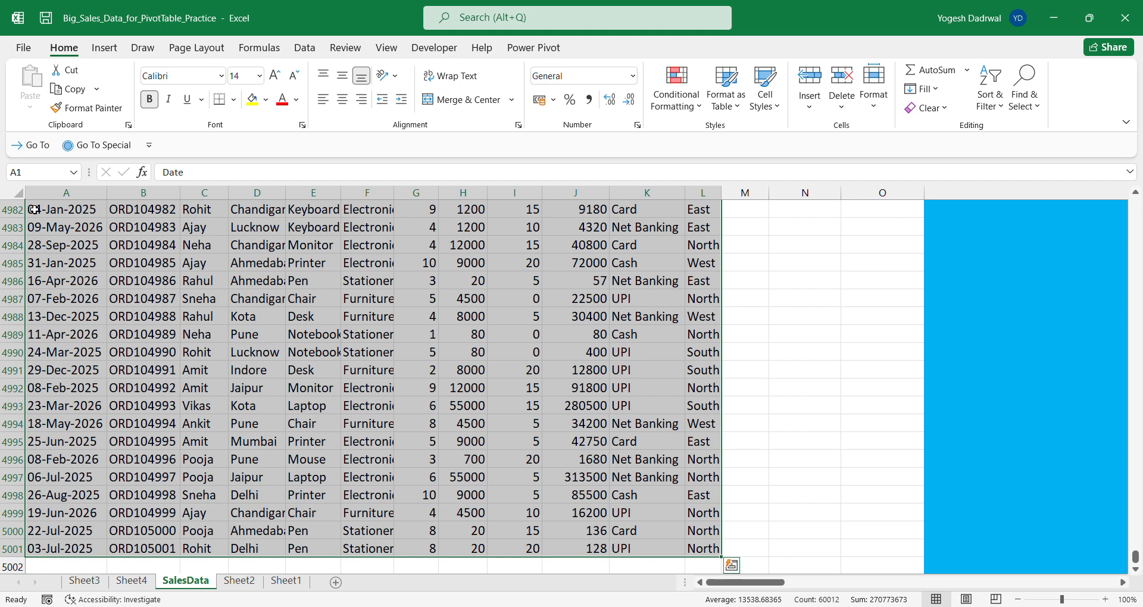
click(179, 298)
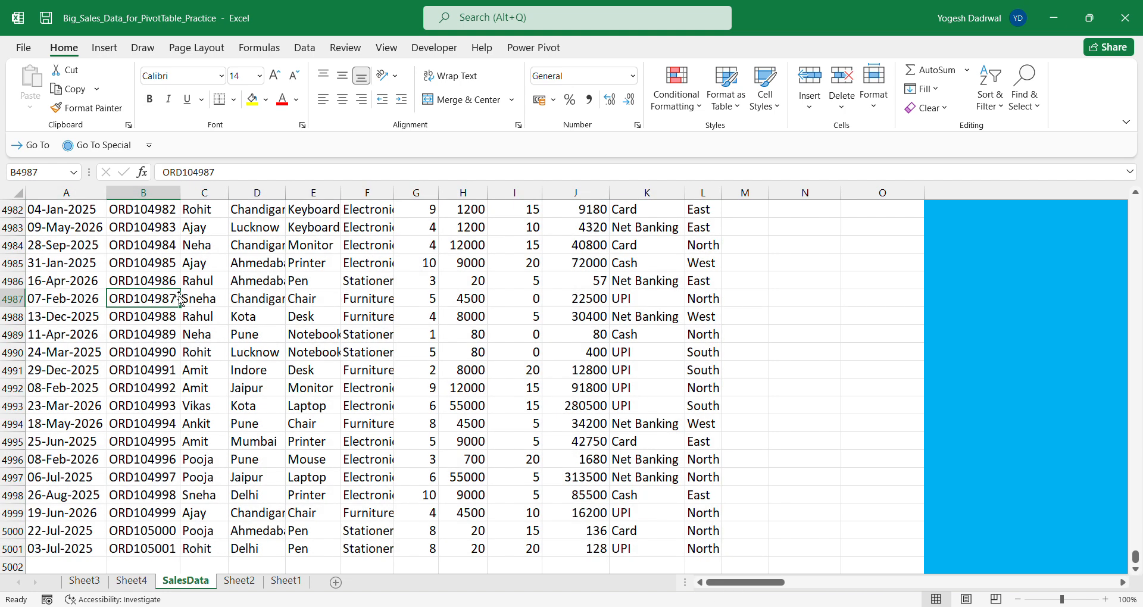
key(ctrl+Up)
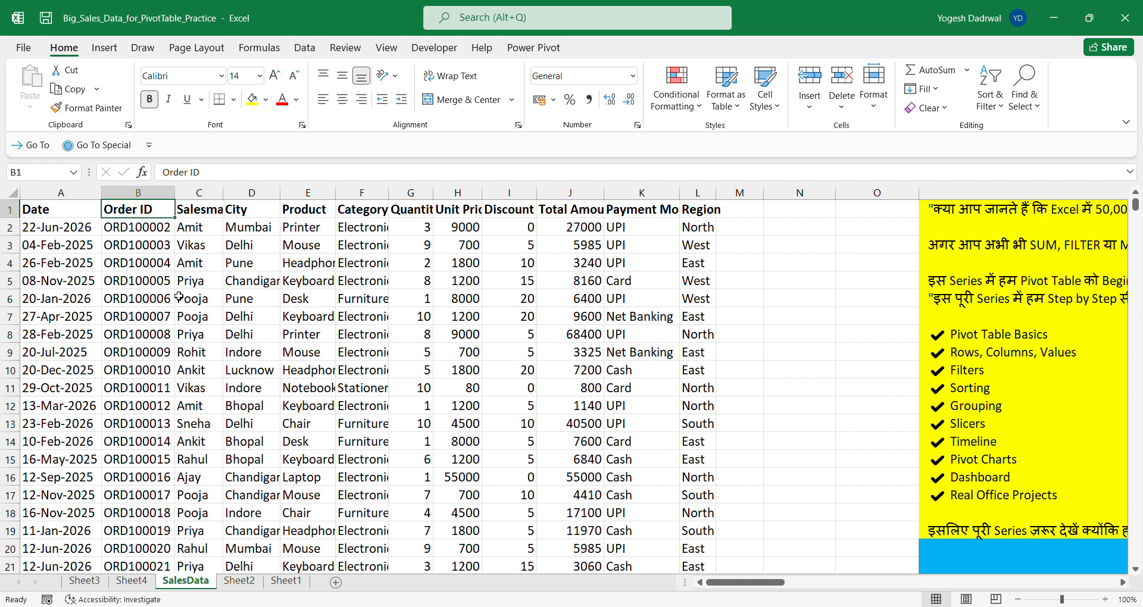
click(370, 385)
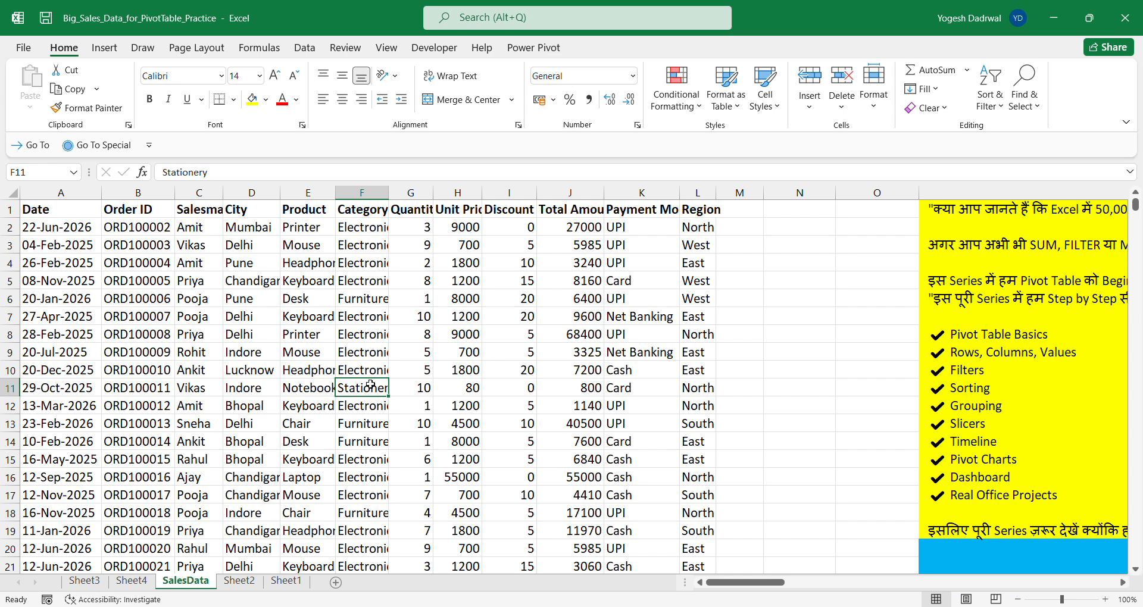
- Create a PivotTable on a new worksheet from the range SalesData!$A$1:$L$5001
click(440, 351)
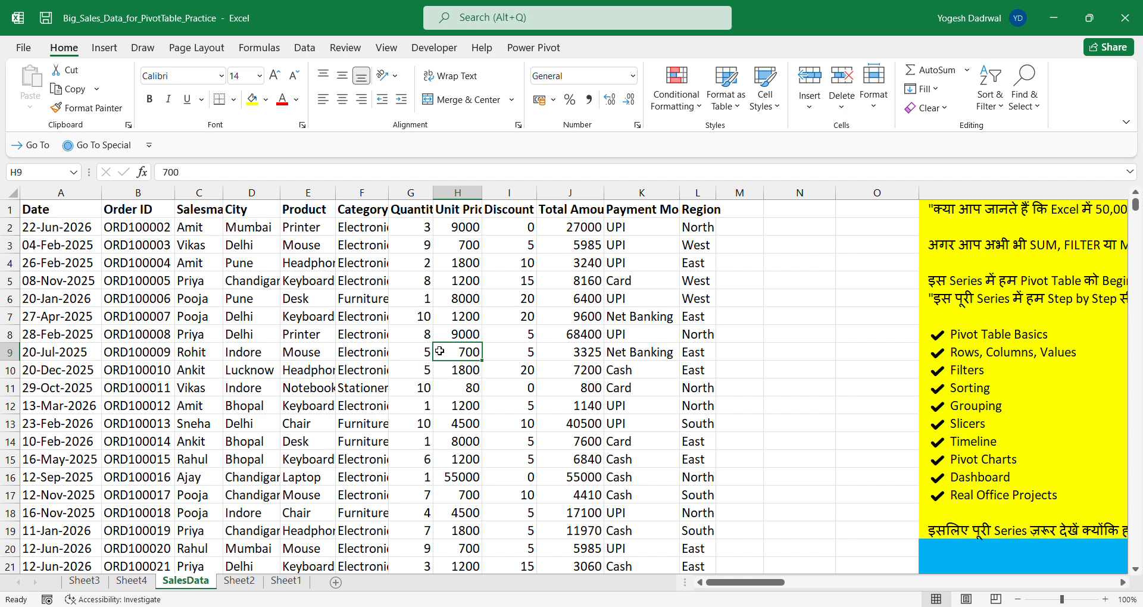
click(104, 48)
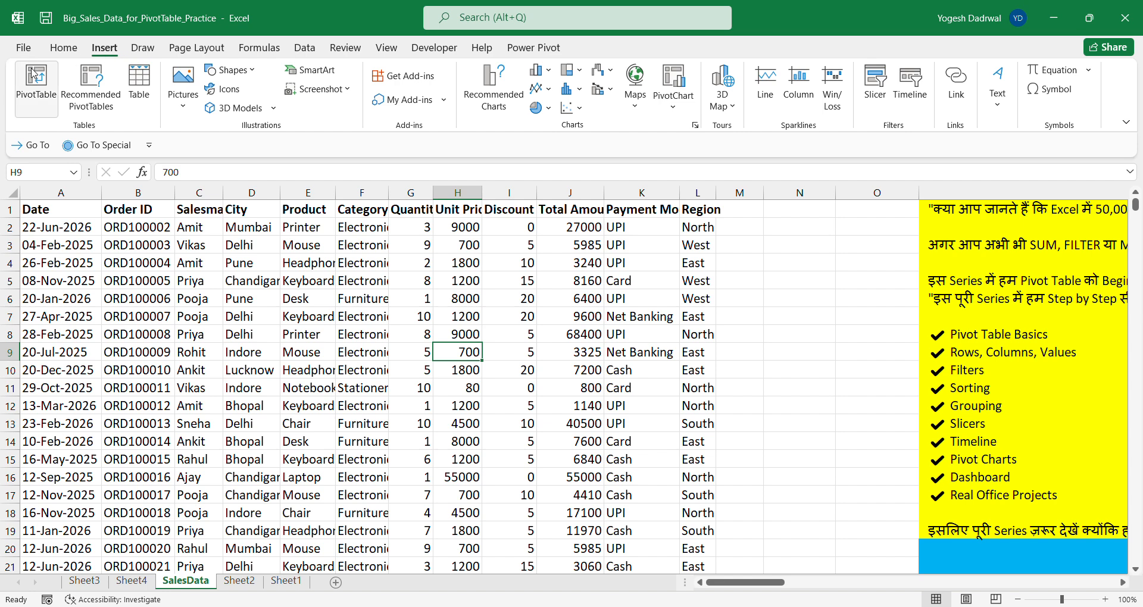
click(35, 88)
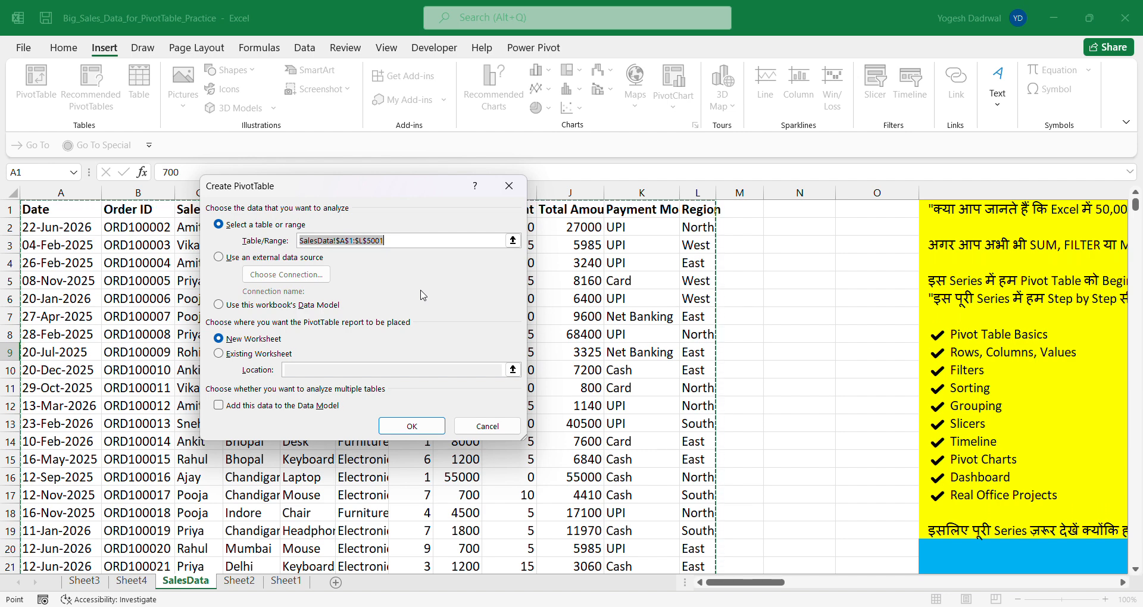
click(219, 357)
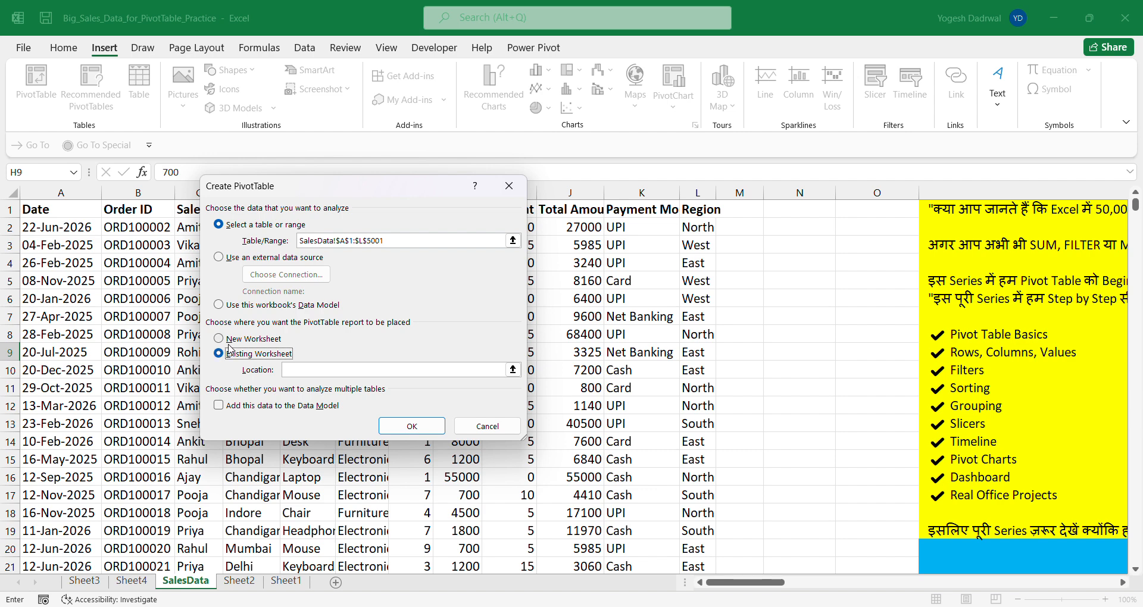
click(218, 339)
click(400, 426)
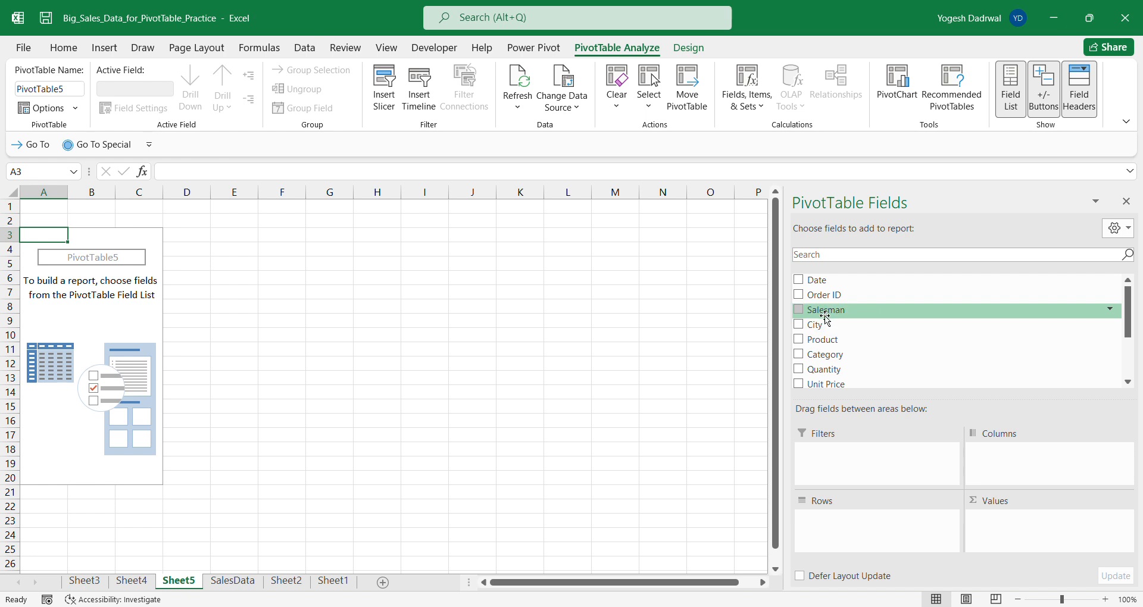
- Lay out the PivotTable with Salesman as rows, the sum of Total Amount as values and Payment Mode as columns
drag(826, 315, 839, 533)
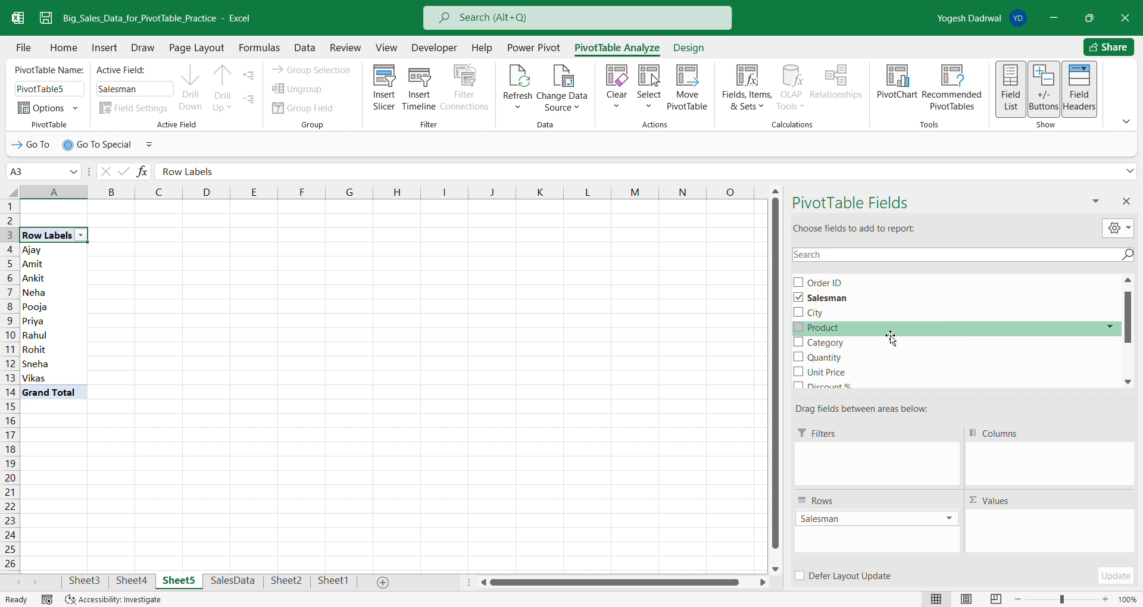
scroll(891, 337, down, 1)
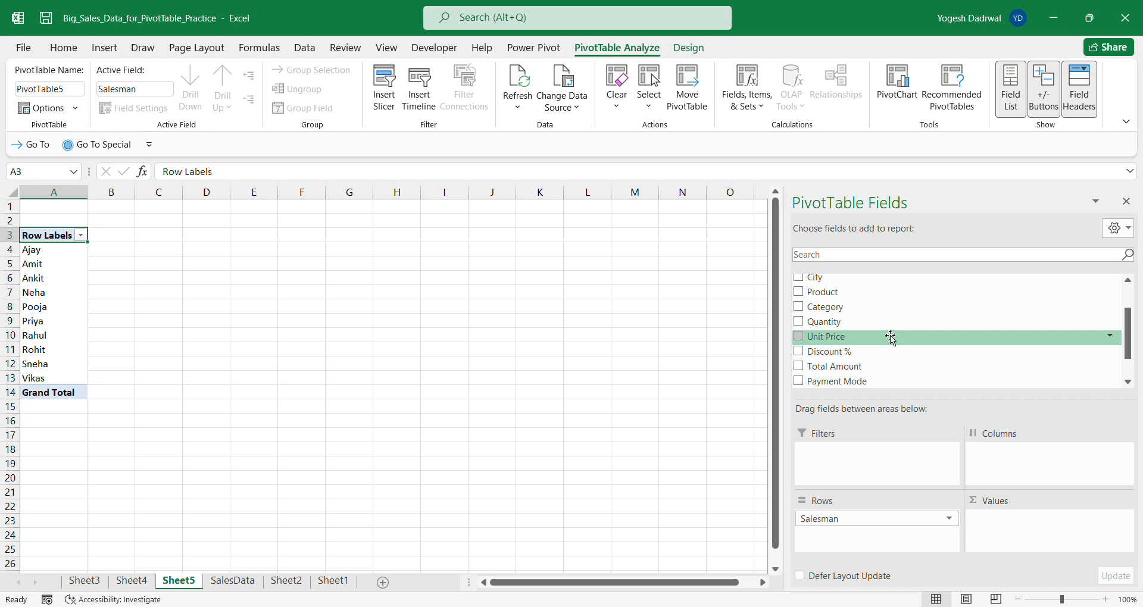
drag(860, 369, 1018, 526)
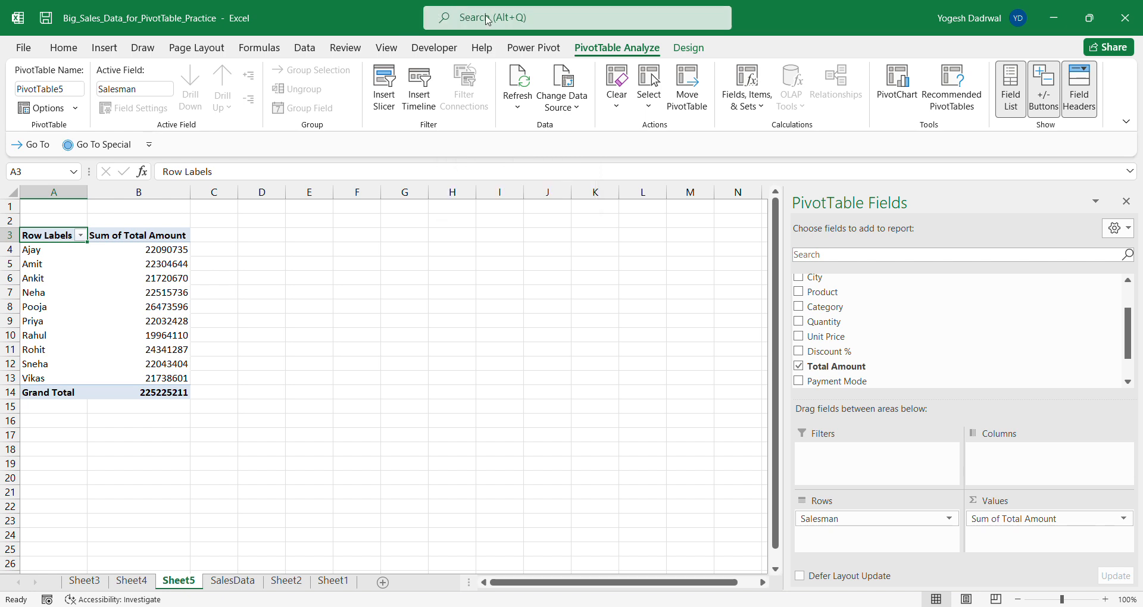
click(497, 28)
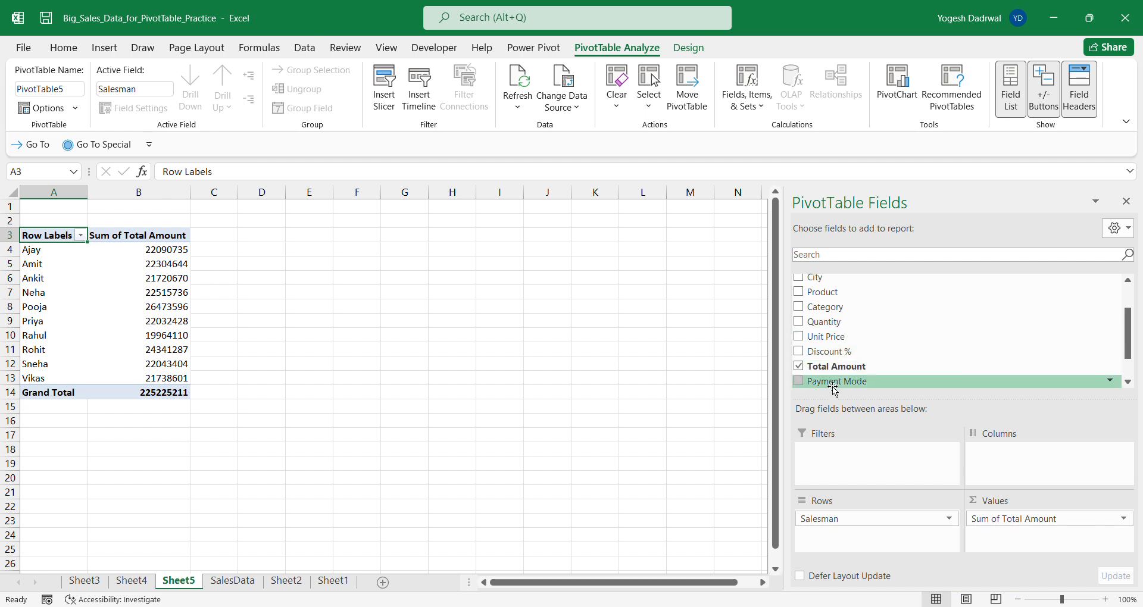
drag(833, 390, 994, 468)
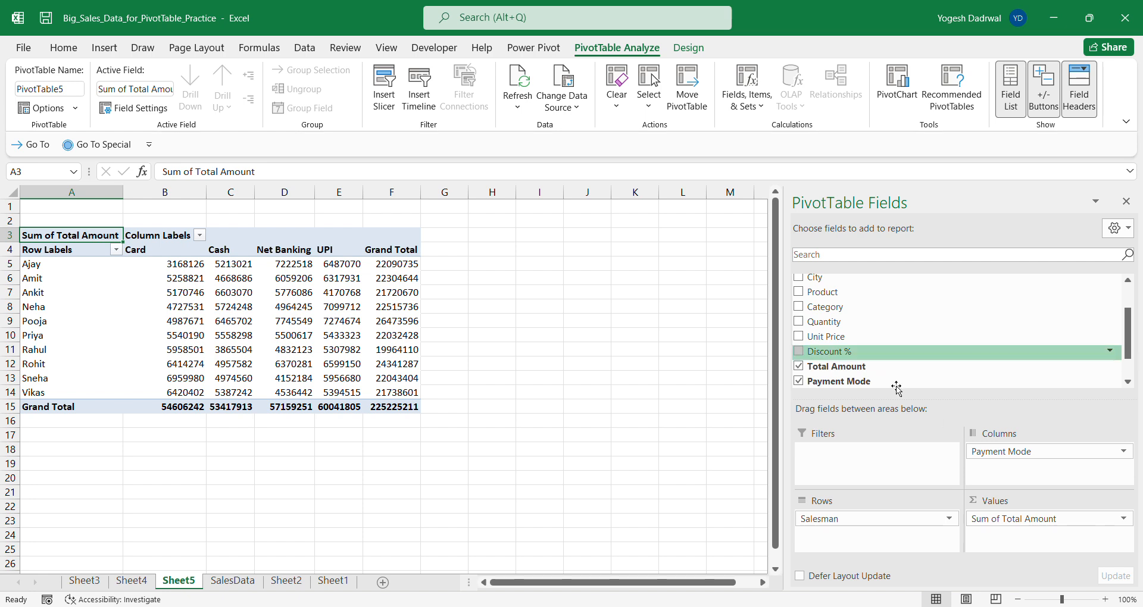
- Examine the PivotTable's Card, Cash, Net Banking and UPI columns and the grand totals for each salesman
mouse_move(163, 262)
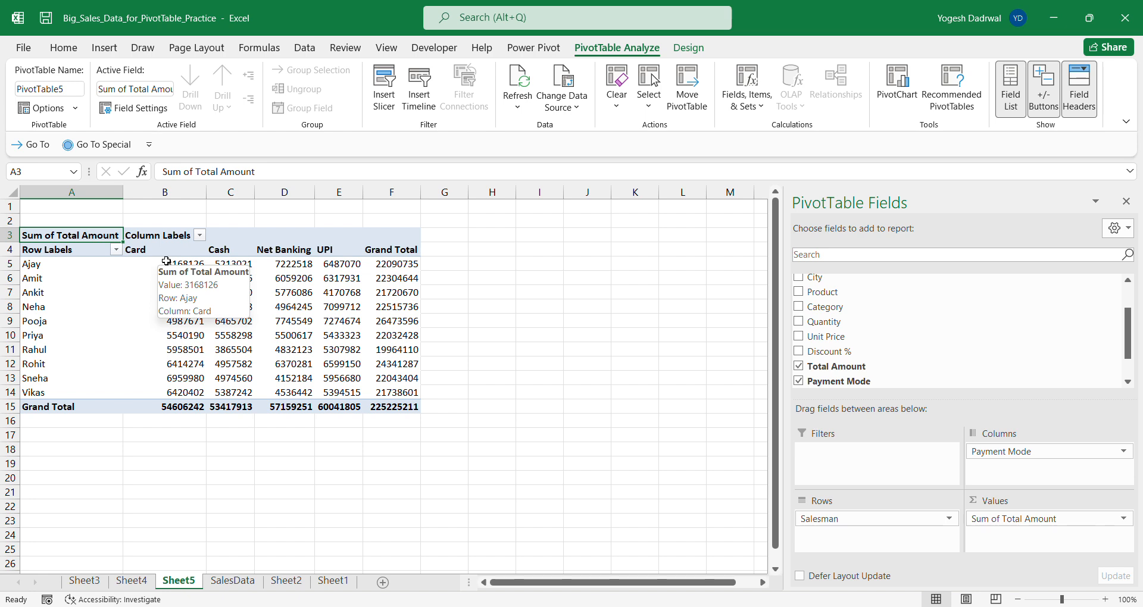
click(158, 248)
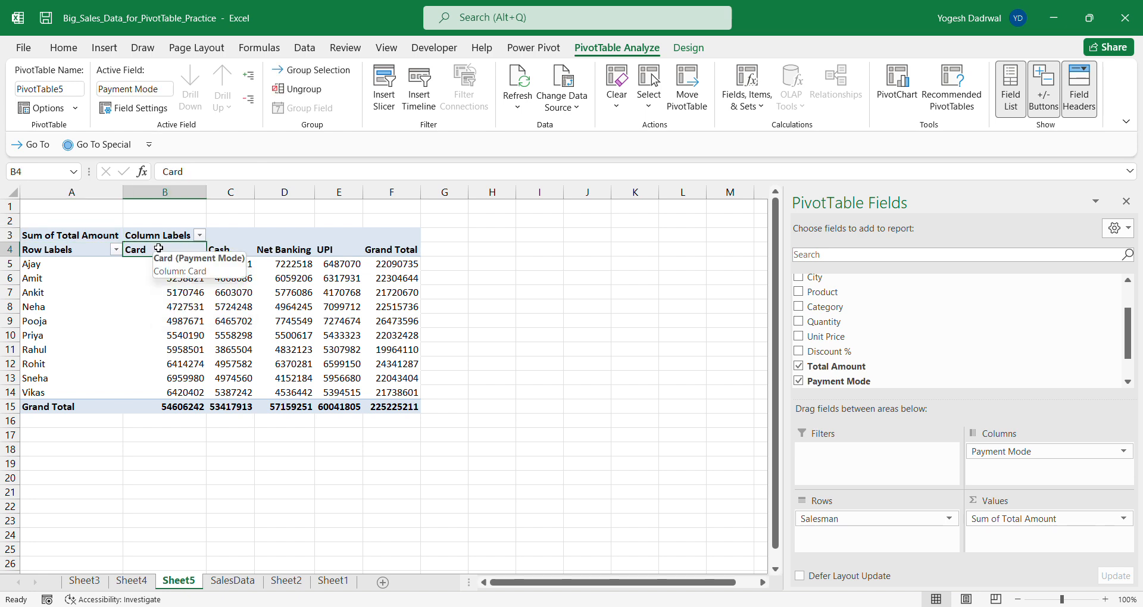
click(166, 194)
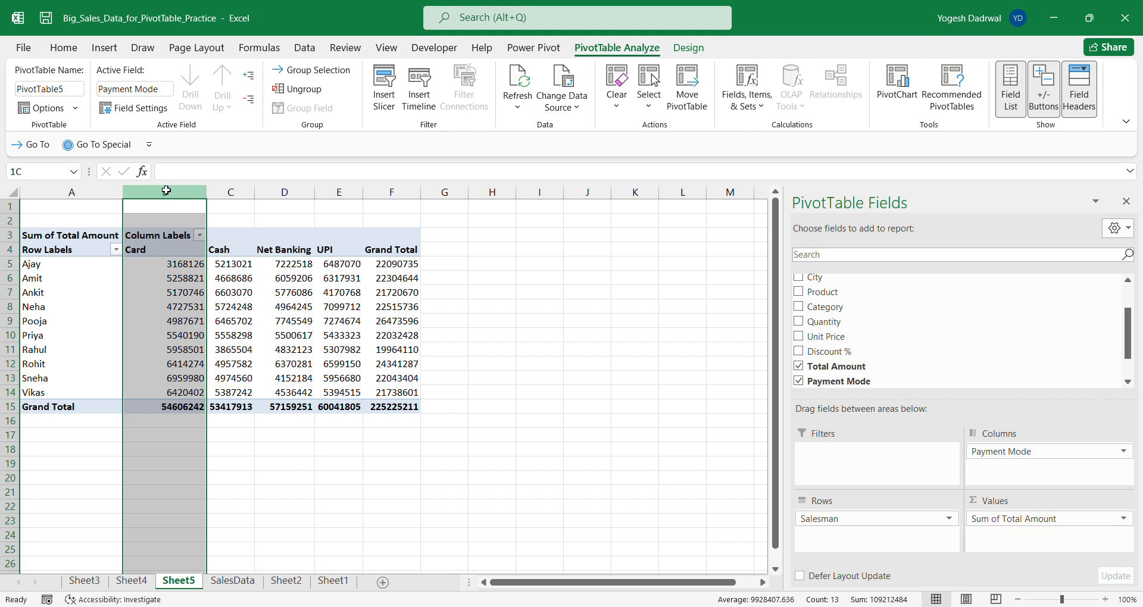
click(237, 192)
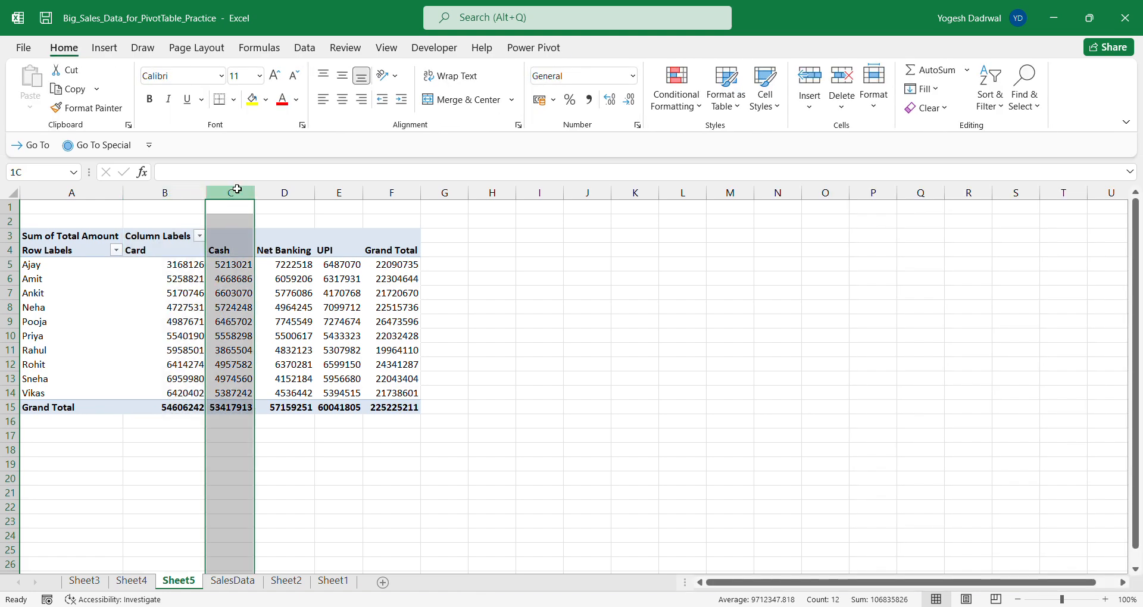
click(284, 204)
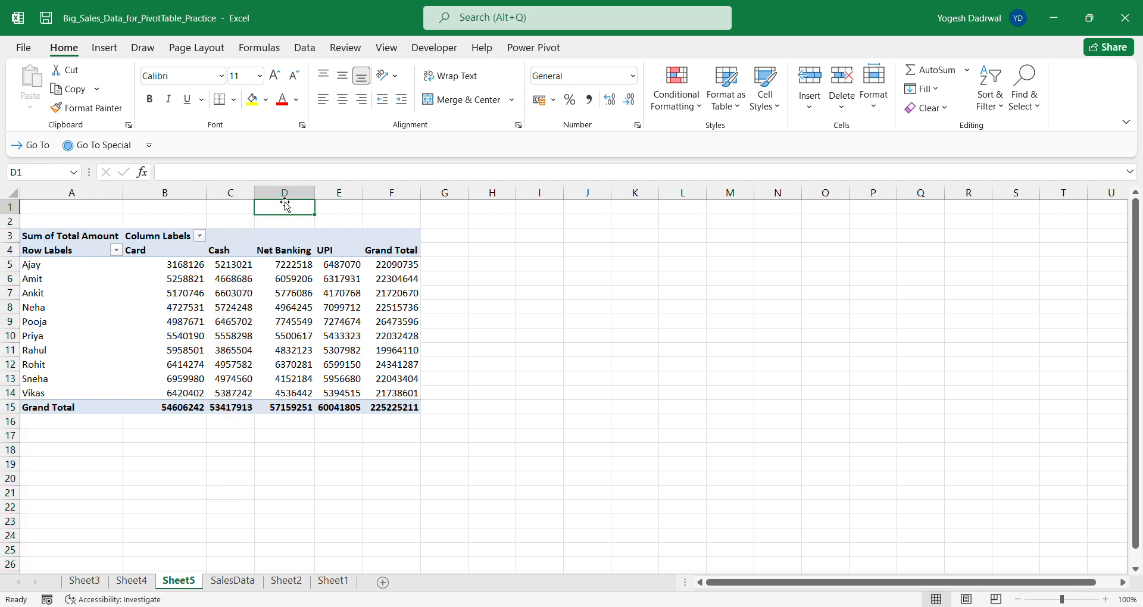
click(340, 250)
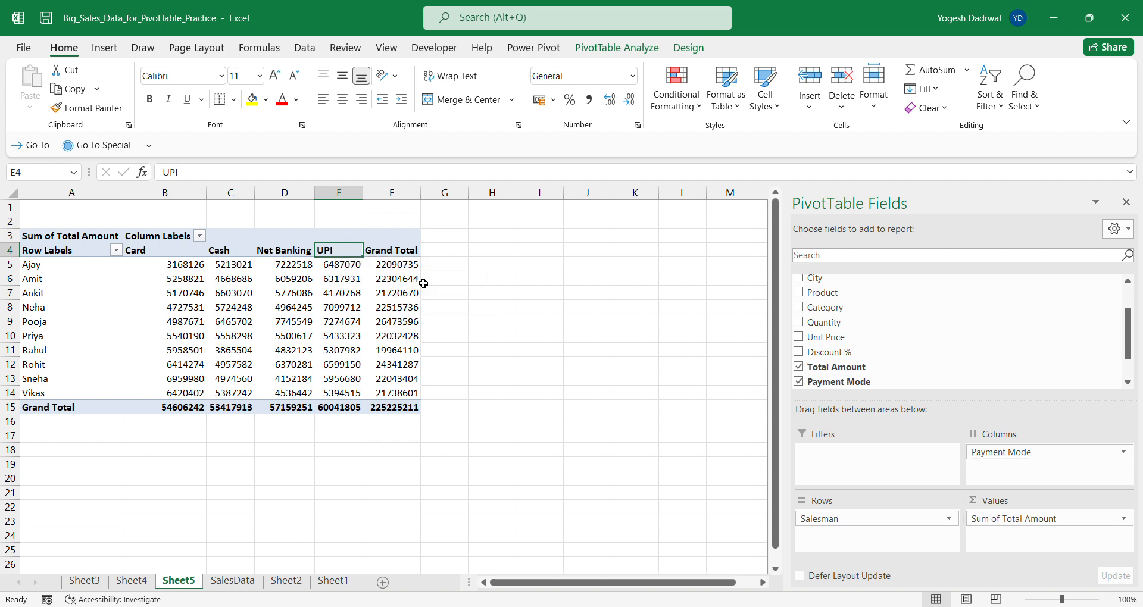
click(452, 281)
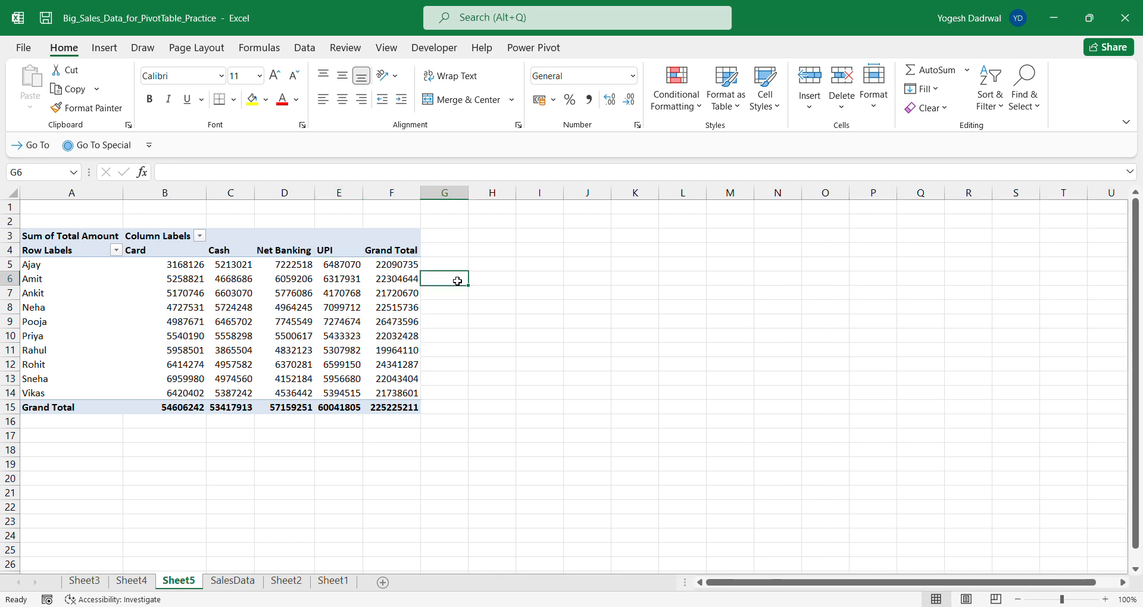
click(635, 328)
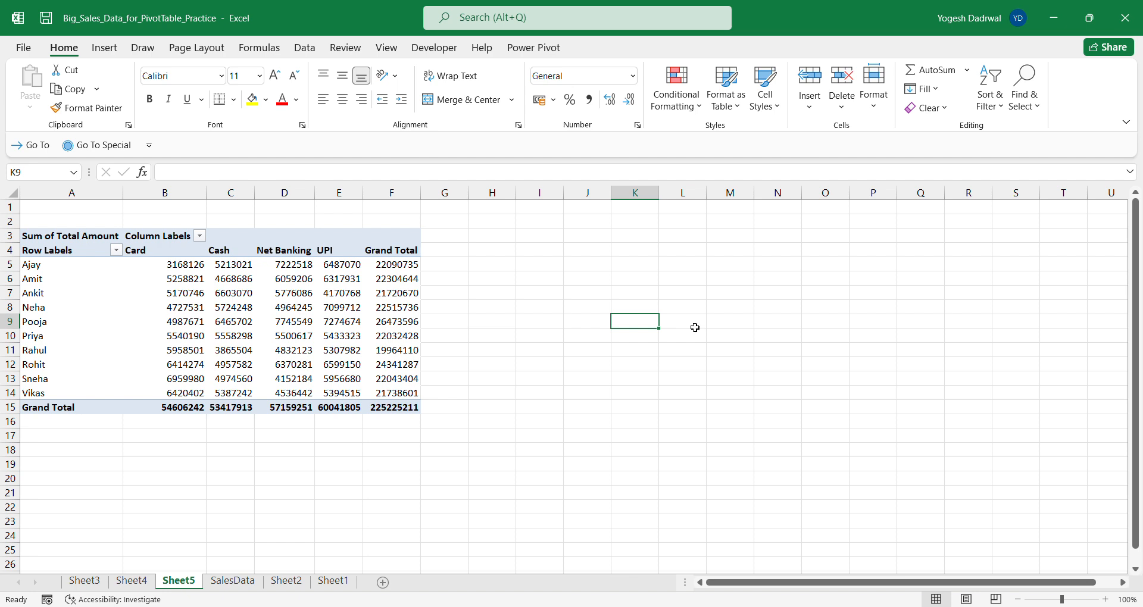
- Set the PivotTable's grand totals to On for Rows Only
click(305, 304)
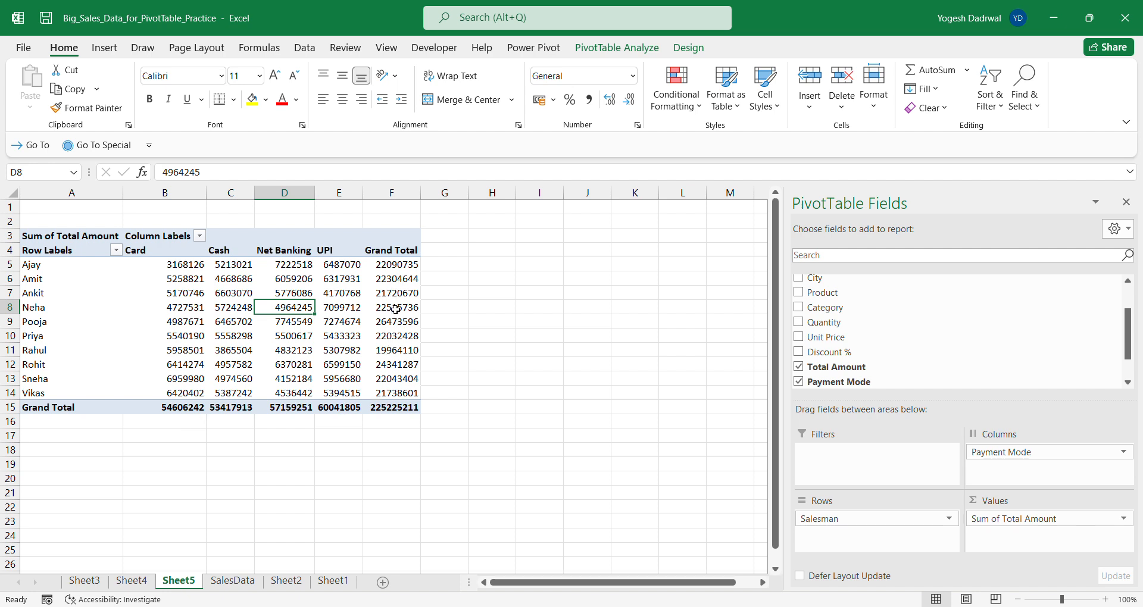
mouse_move(396, 309)
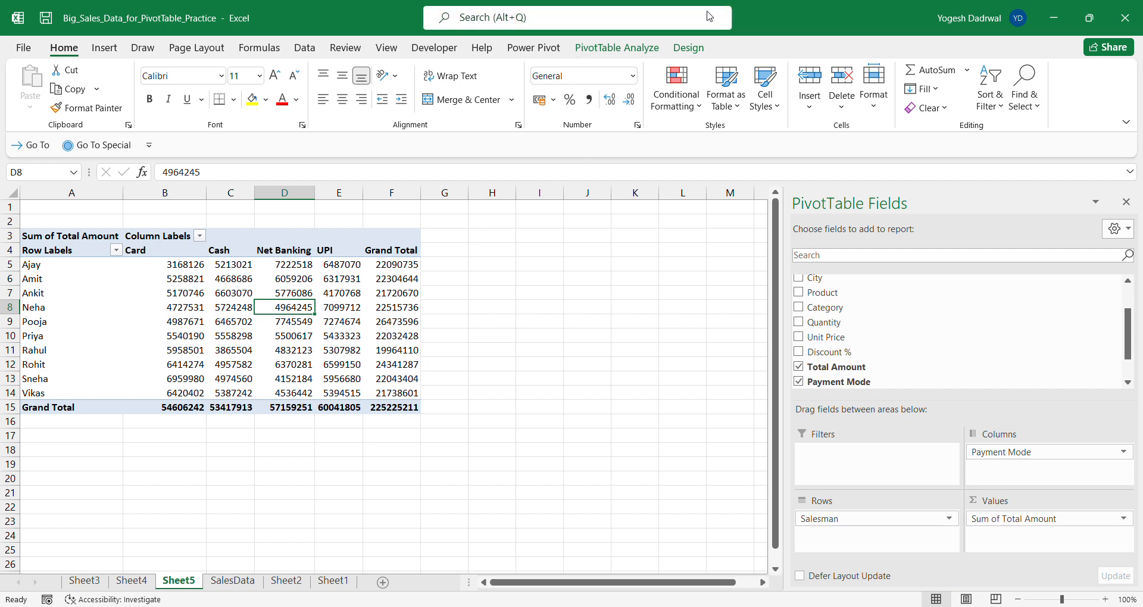
click(688, 49)
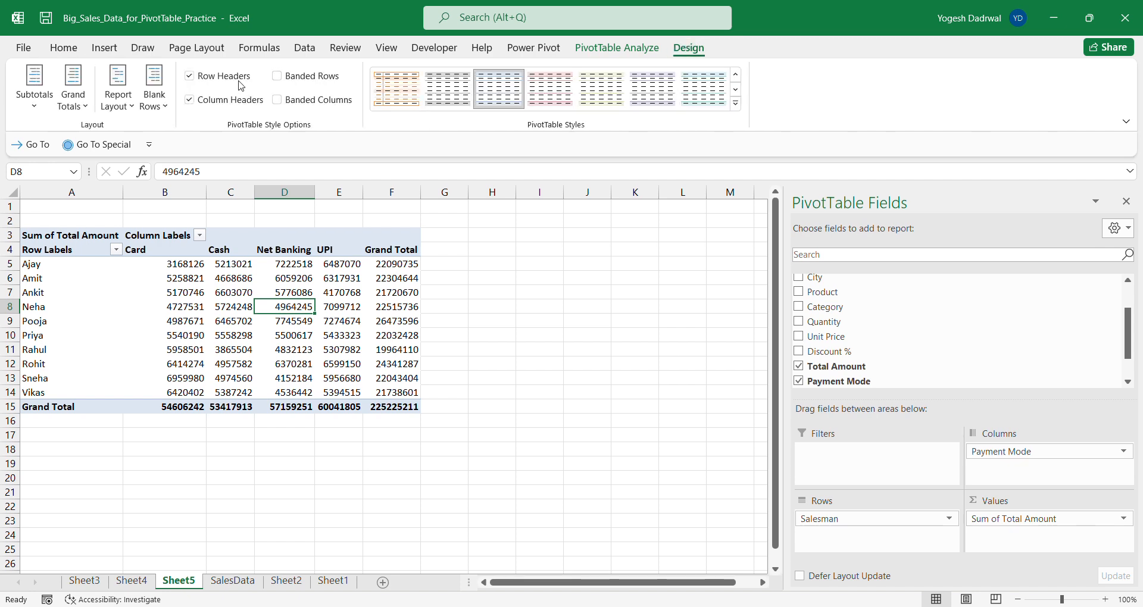
click(72, 100)
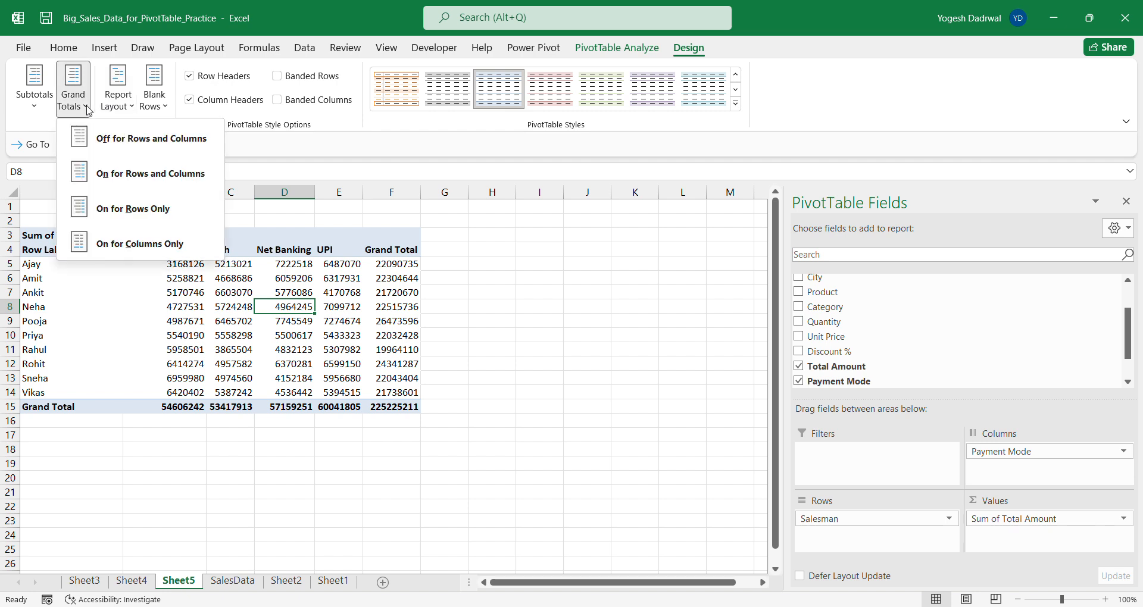
click(131, 223)
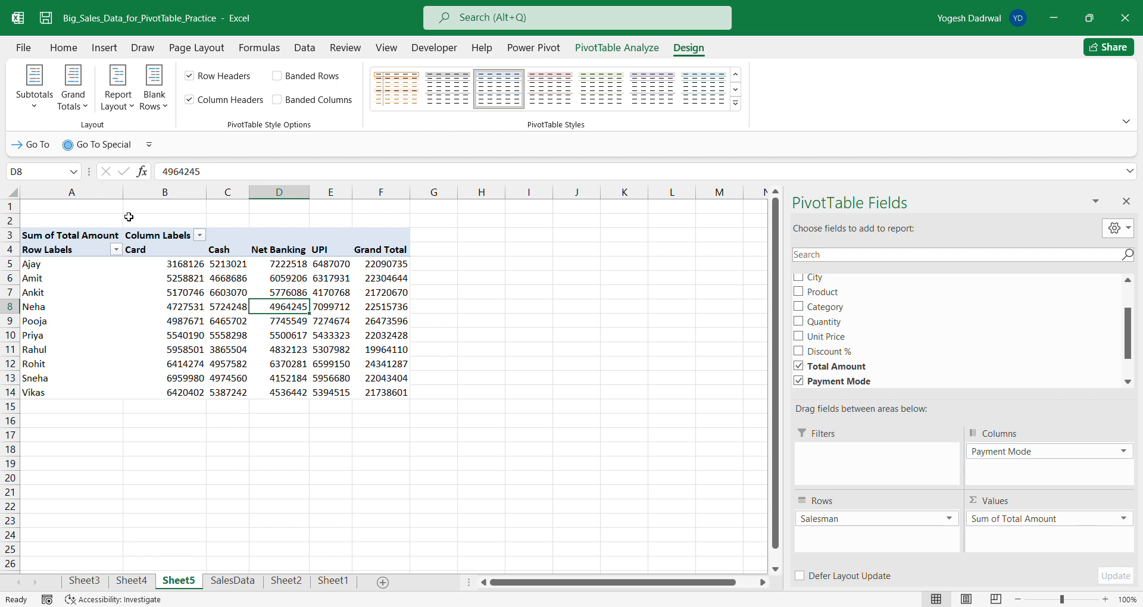
- Set the PivotTable's grand totals to On for Rows and Columns and select empty cell I11 outside the PivotTable
click(85, 109)
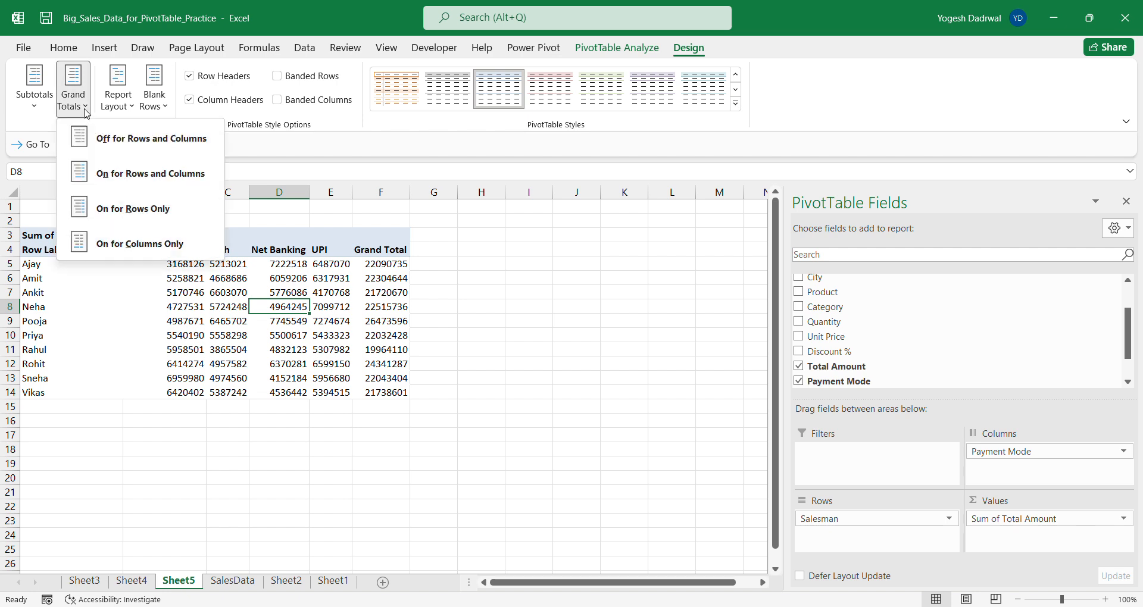
click(138, 209)
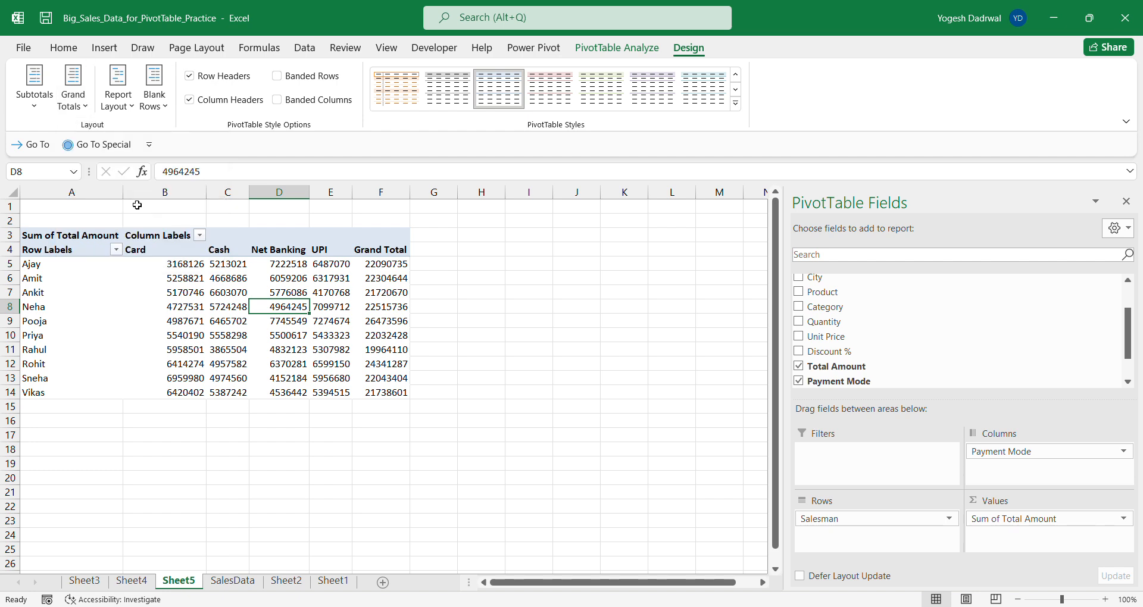
click(84, 112)
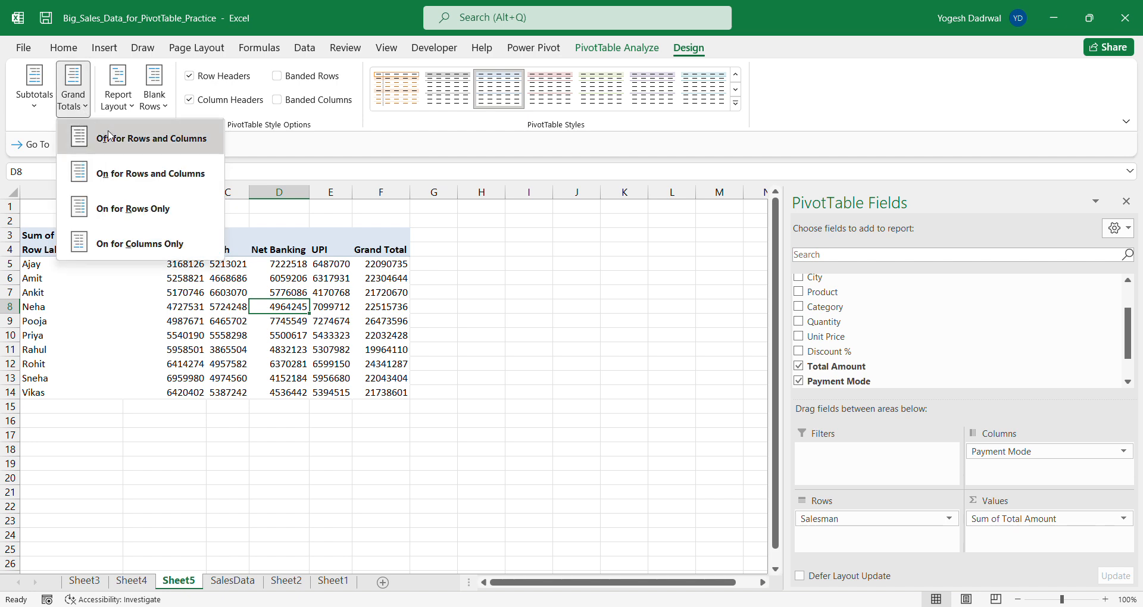
click(132, 172)
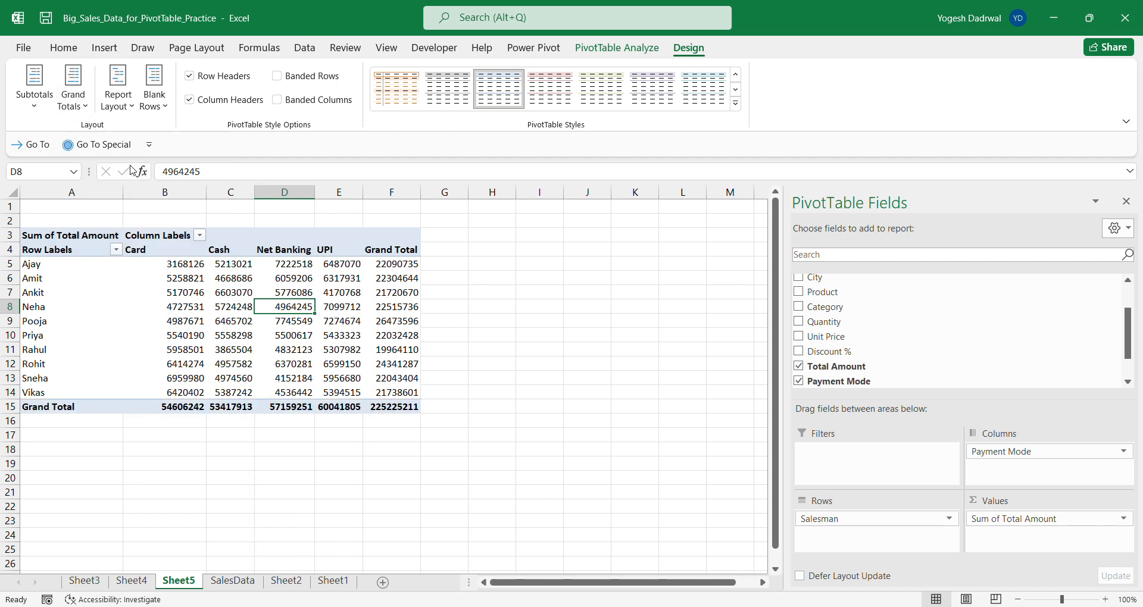
click(83, 111)
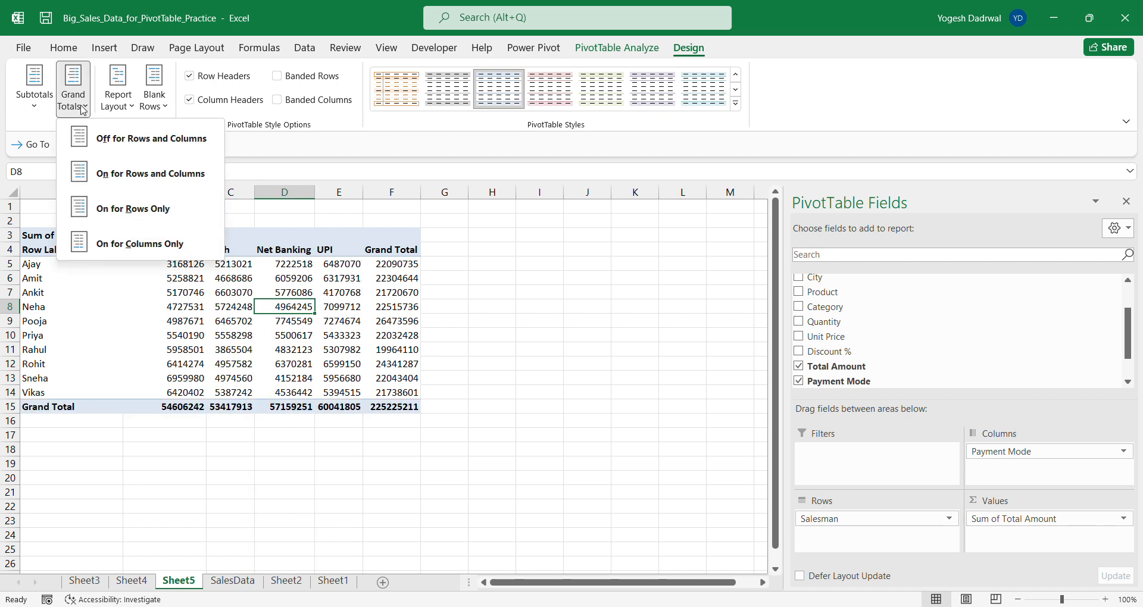
click(84, 110)
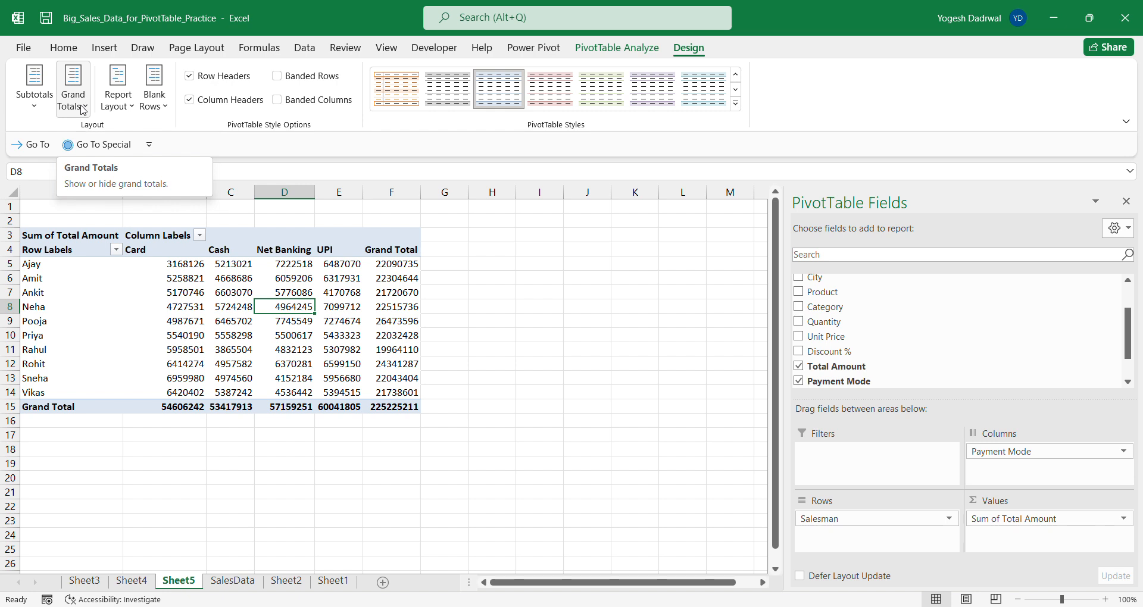
click(521, 349)
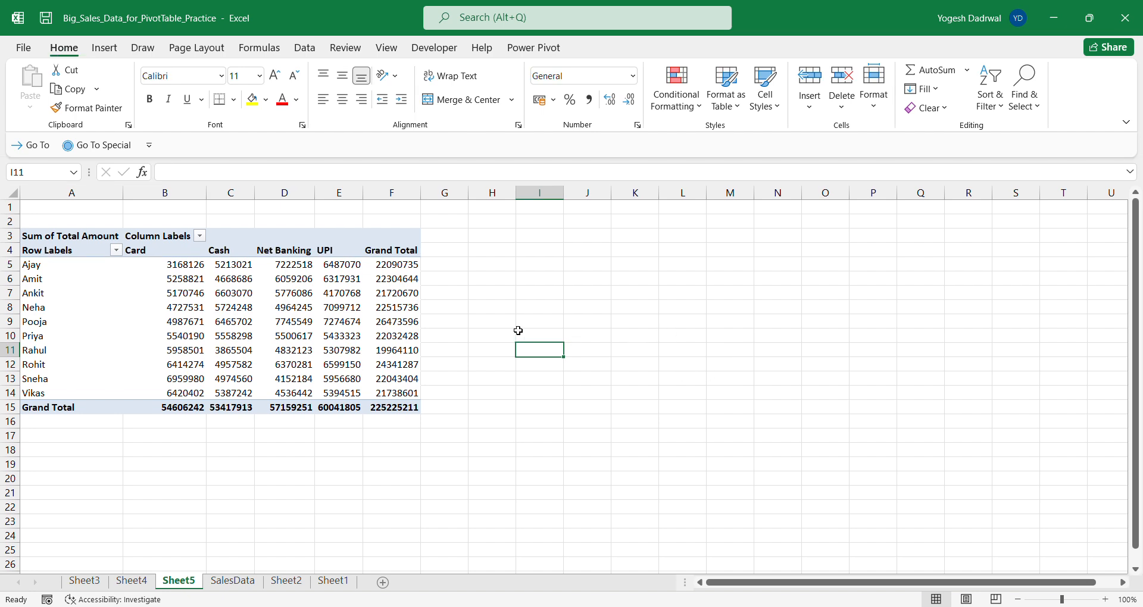
click(494, 25)
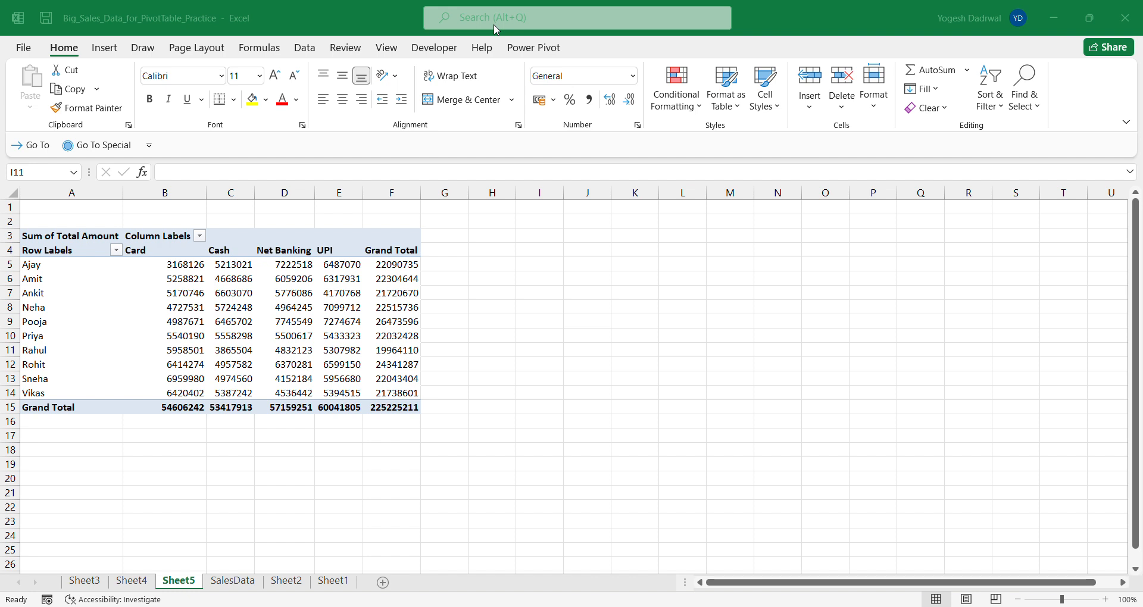